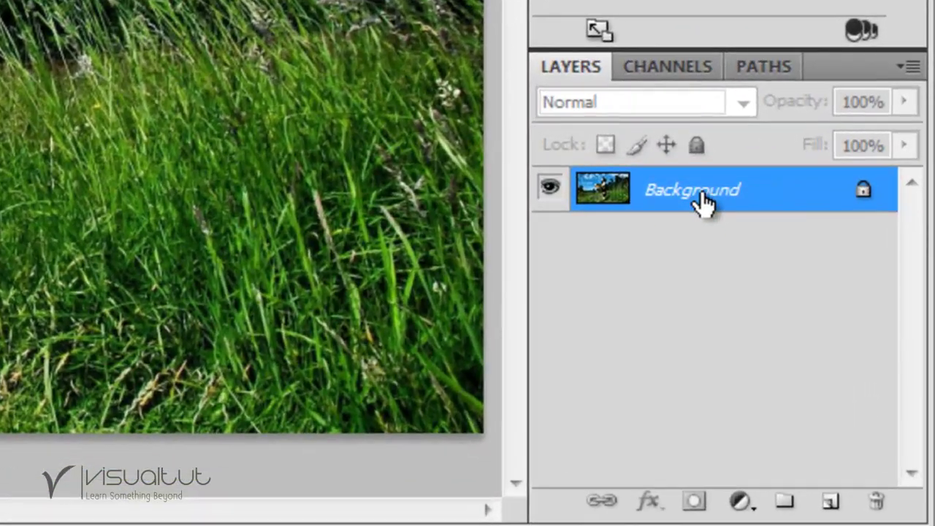
- Duplicate the Background layer into a Background copy and bring up the Filter menu
left_click_drag(703, 202, 835, 497)
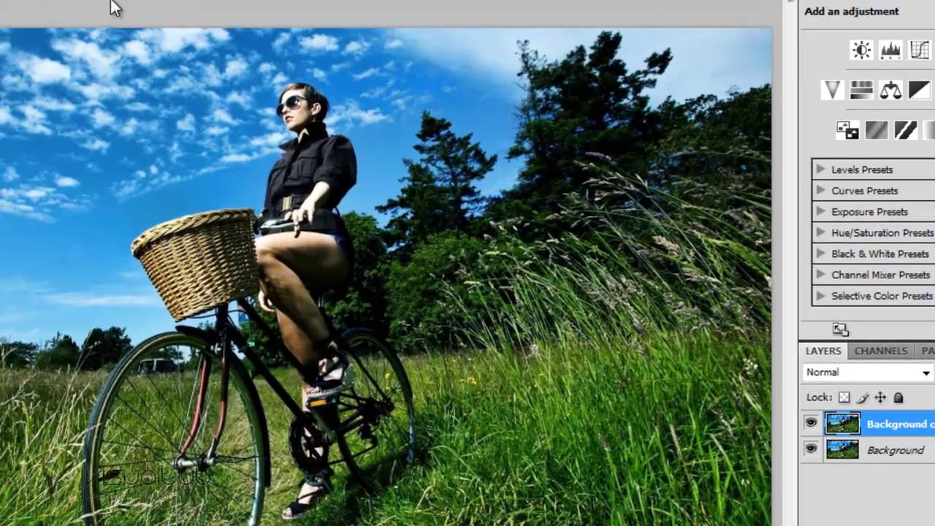
left_click(114, 7)
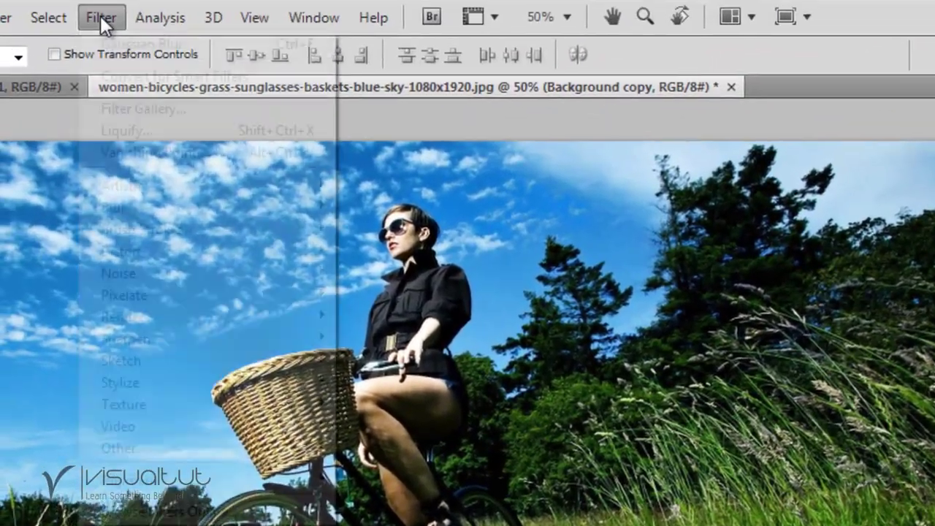
mouse_move(116, 211)
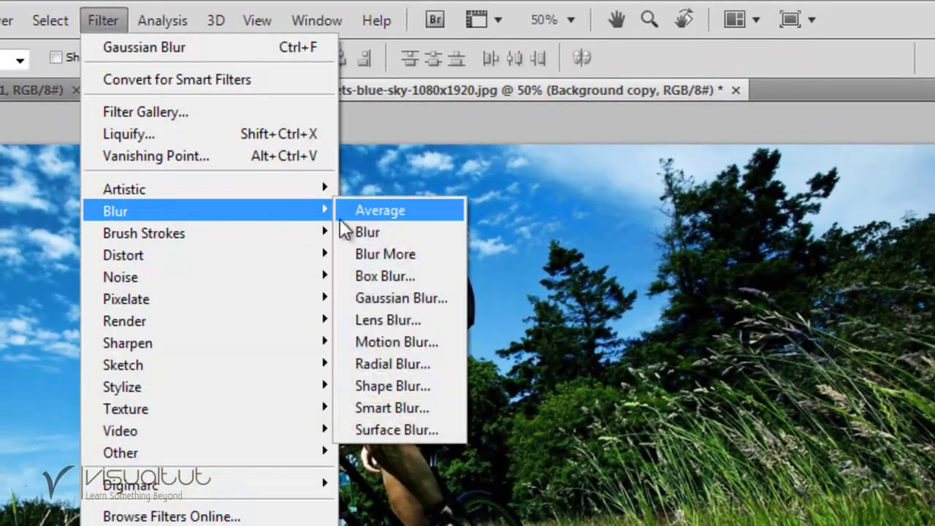
- Apply a Gaussian Blur with a 4-pixel radius to the Background copy layer
left_click(399, 299)
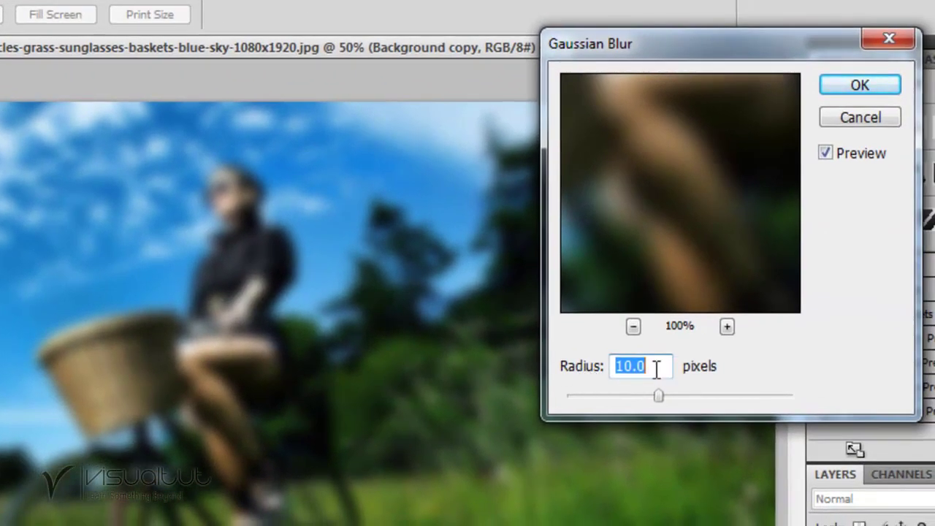
type("4")
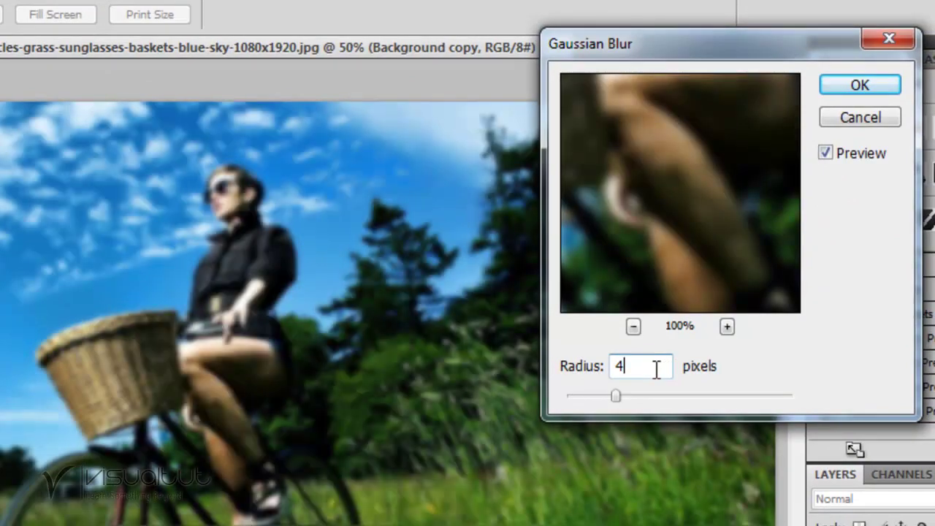
left_click(844, 85)
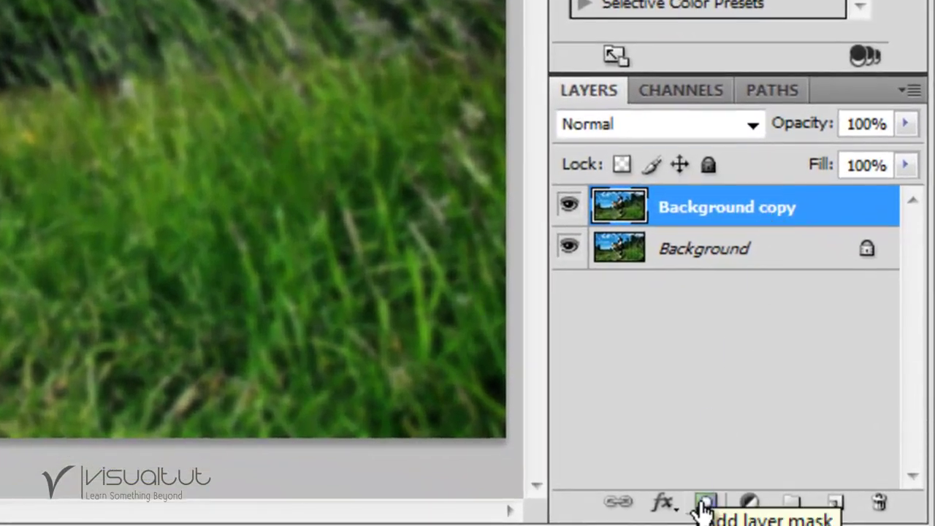
- Add a layer mask to Background copy and choose the Foreground to Transparent gradient
left_click(705, 502)
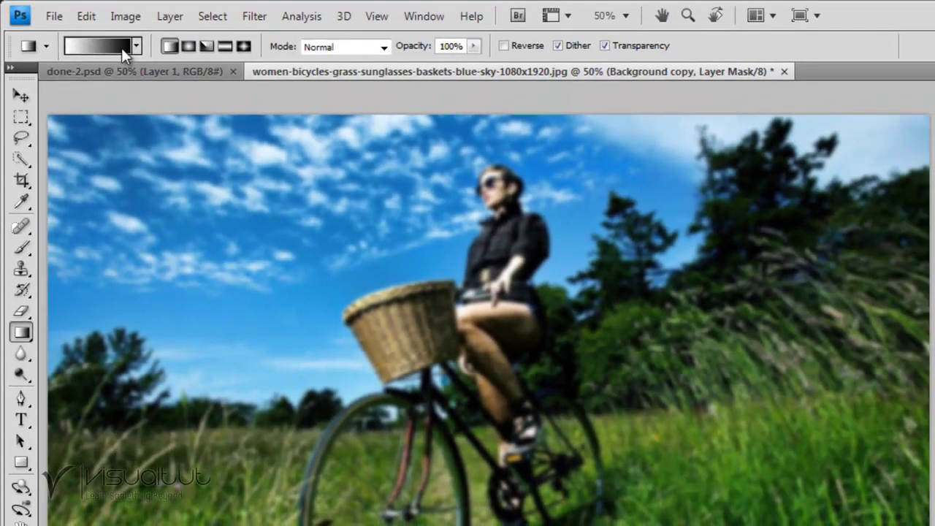
left_click(135, 46)
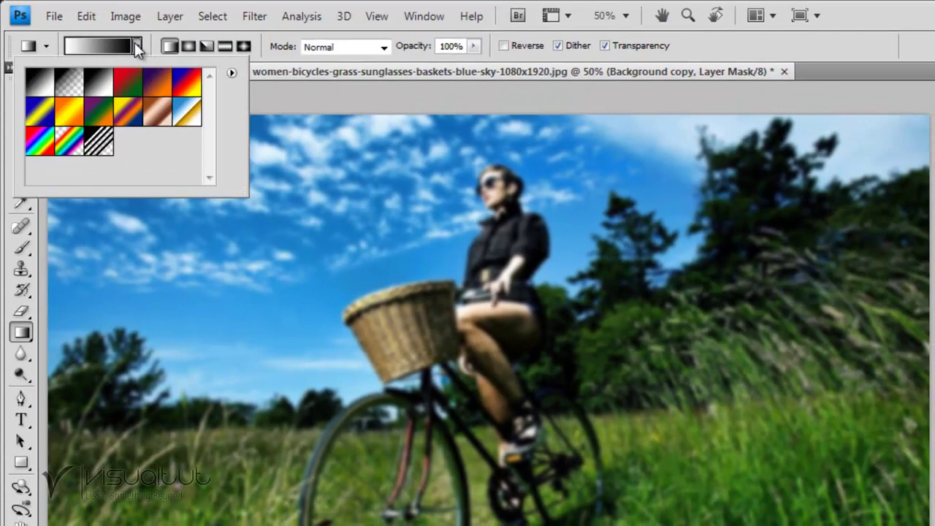
left_click(66, 85)
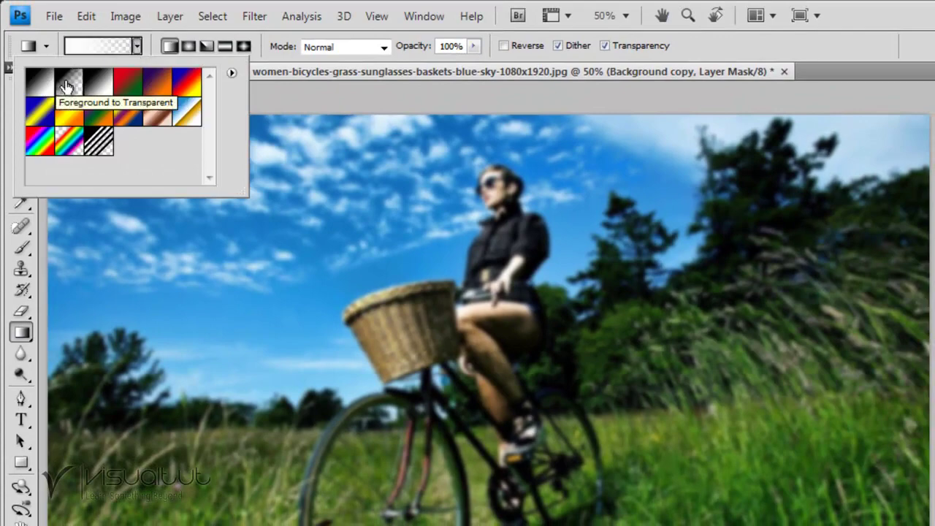
left_click(86, 26)
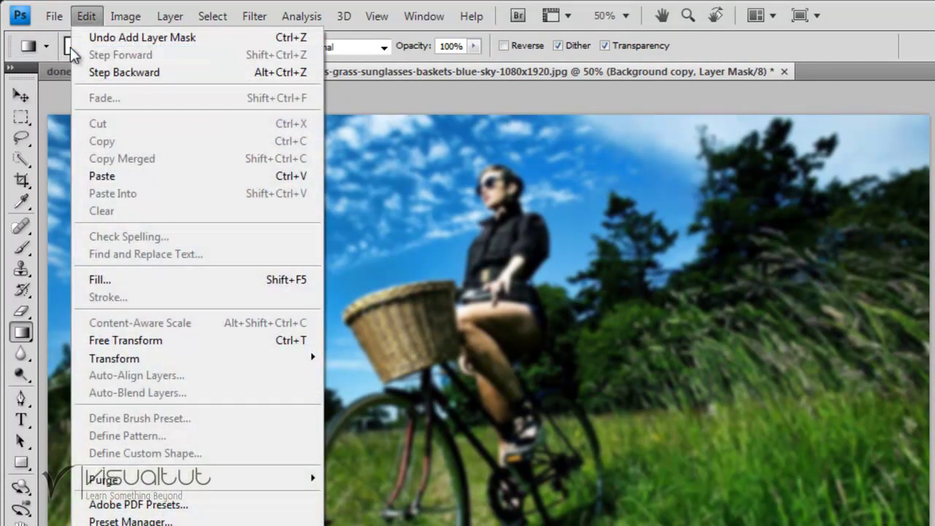
left_click(72, 47)
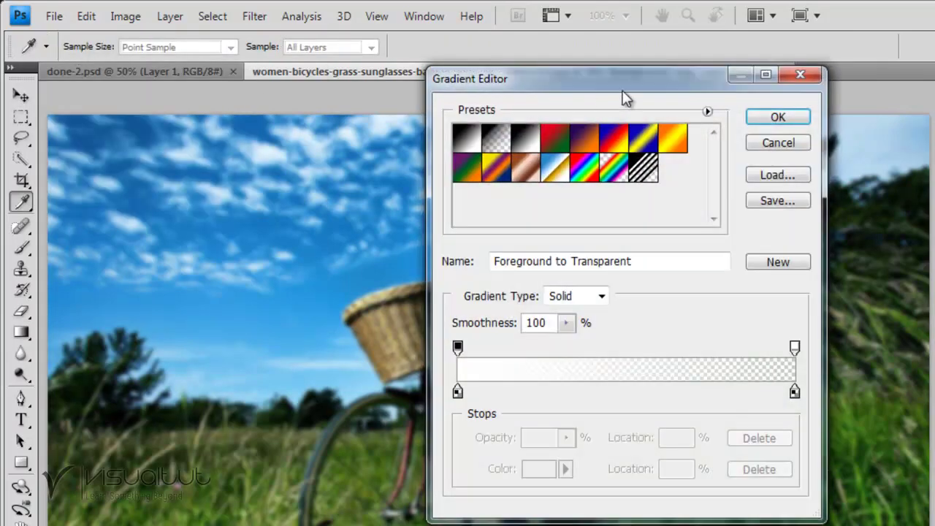
left_click(762, 121)
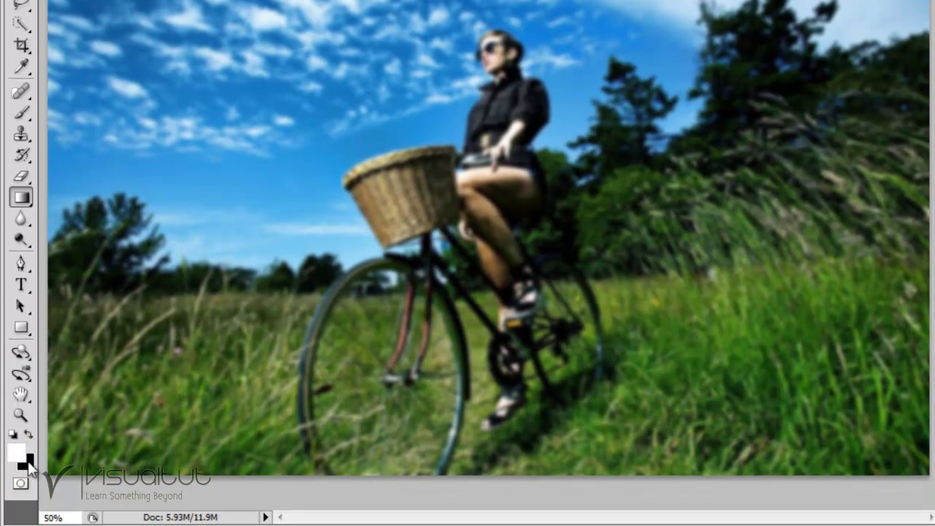
- Paint a black radial gradient on the mask from the woman's head downward
left_click(28, 434)
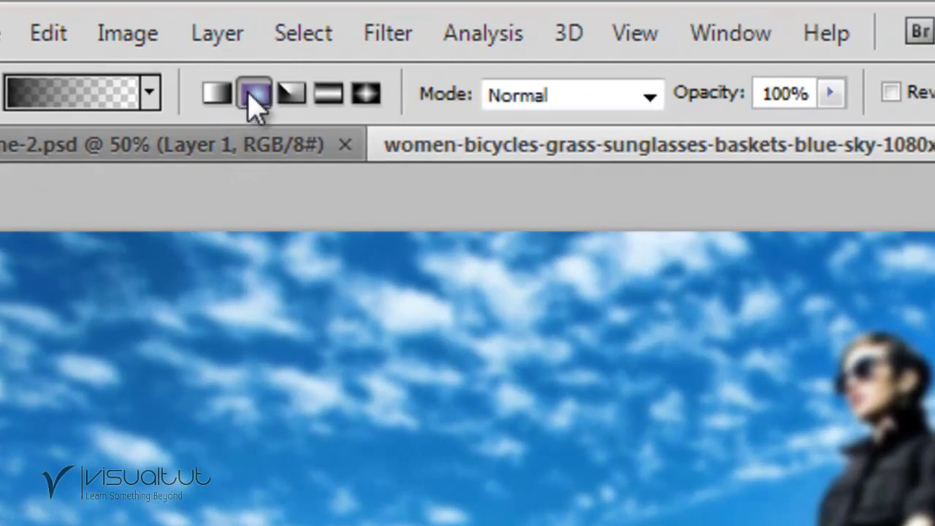
left_click(255, 103)
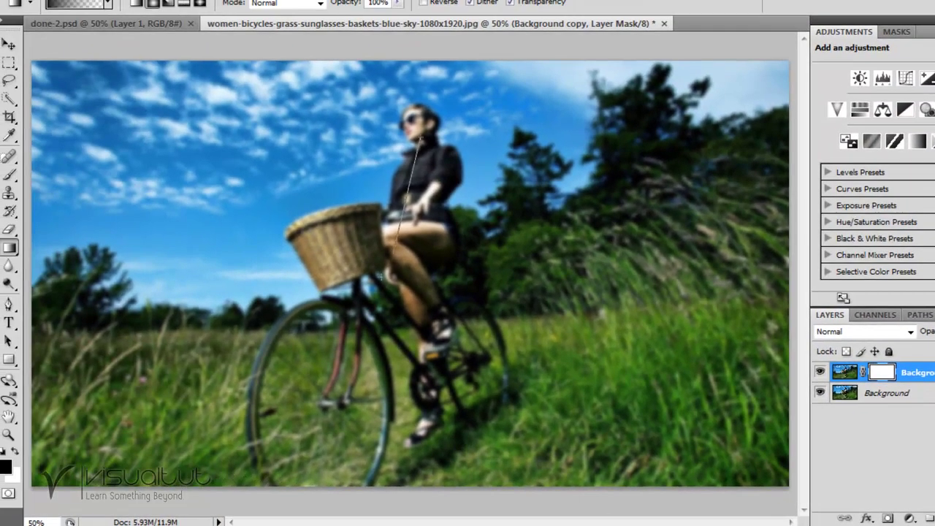
left_click_drag(420, 138, 319, 413)
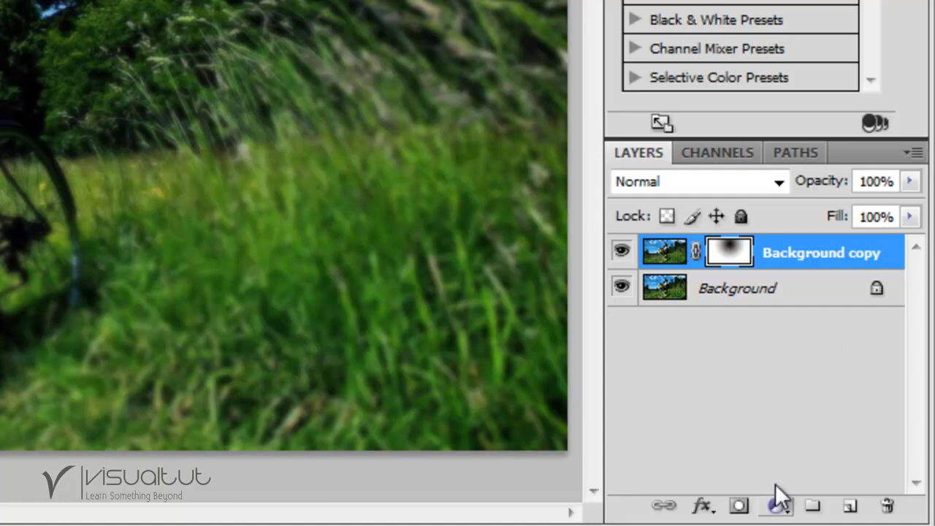
- Add a Curves adjustment layer and select its Red channel
left_click(776, 506)
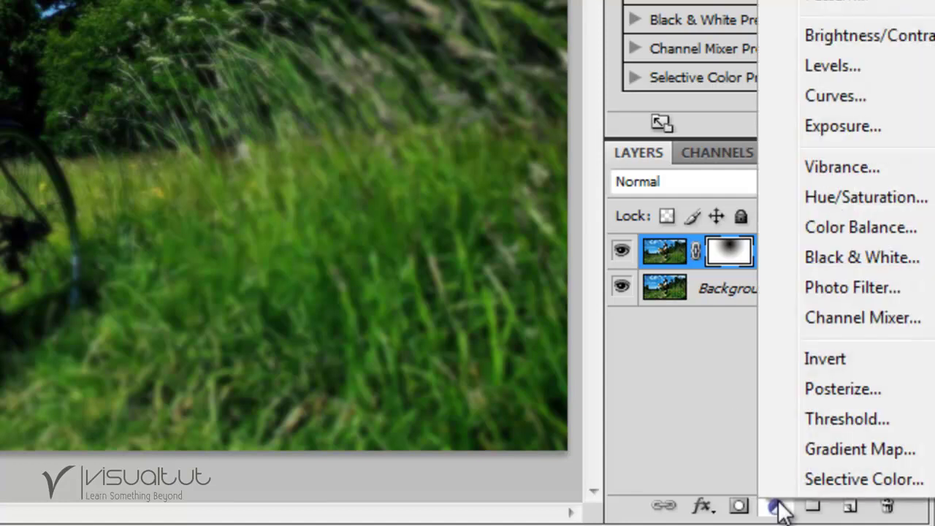
left_click(807, 99)
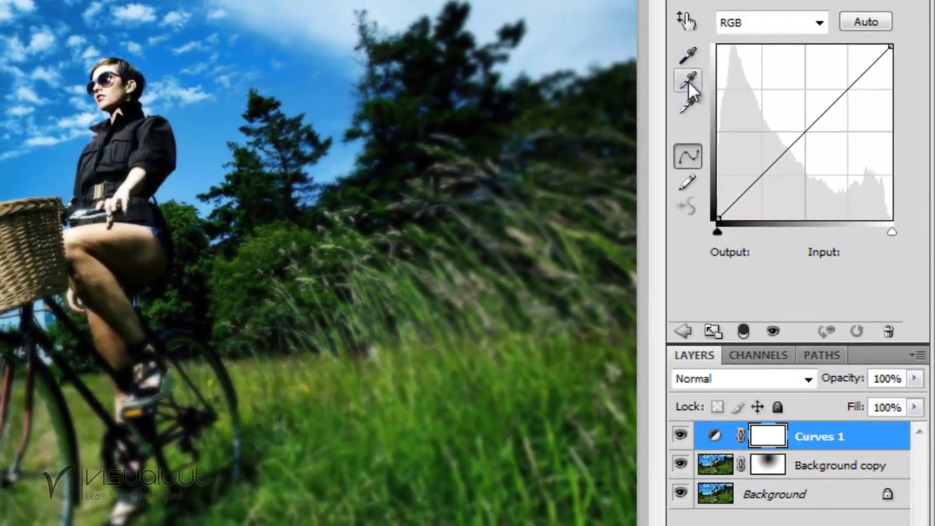
left_click(766, 27)
left_click(755, 63)
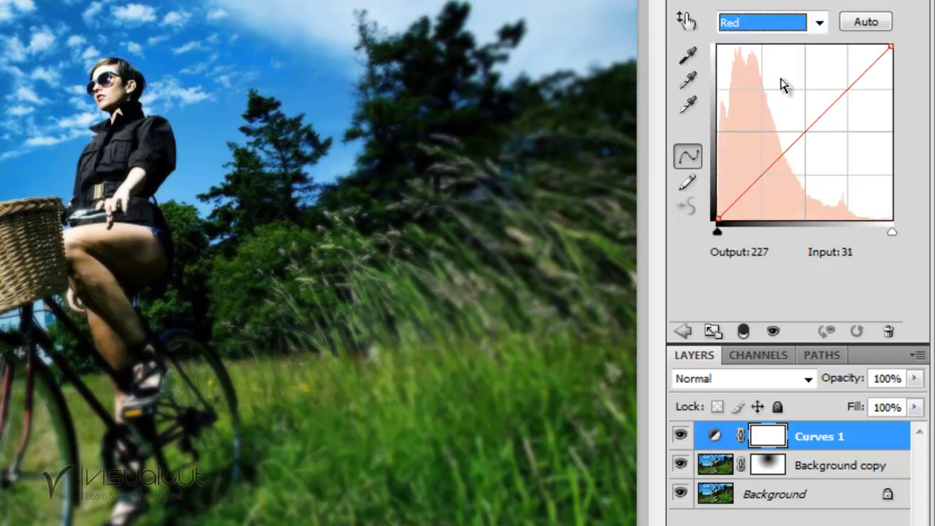
- Bend the Red curve into an S, lifting highlights and lowering shadows, then select Green
left_click(855, 81)
left_click_drag(857, 85, 856, 71)
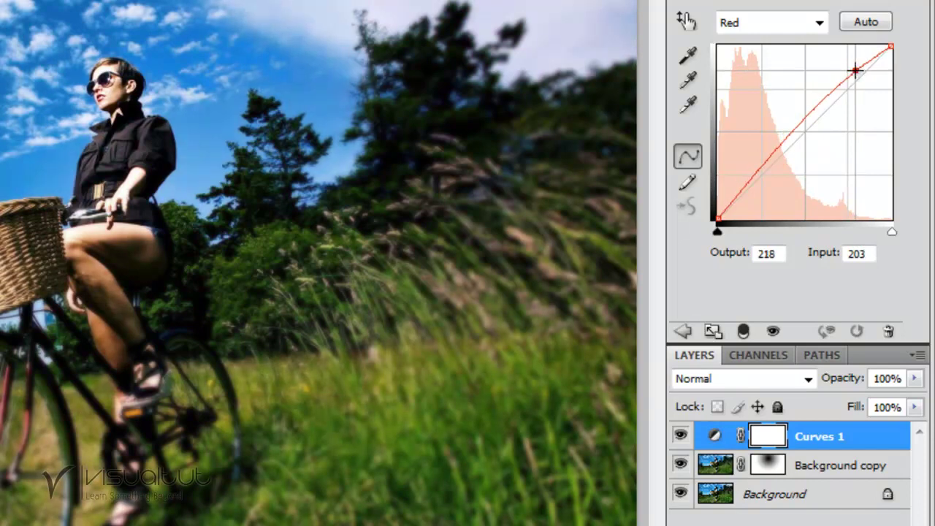
left_click(767, 167)
left_click_drag(767, 167, 773, 172)
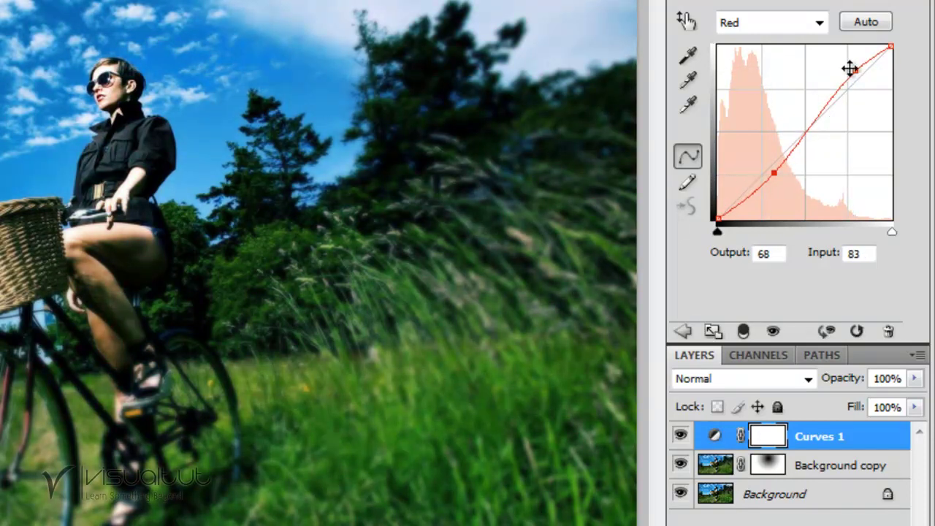
left_click_drag(849, 69, 850, 67)
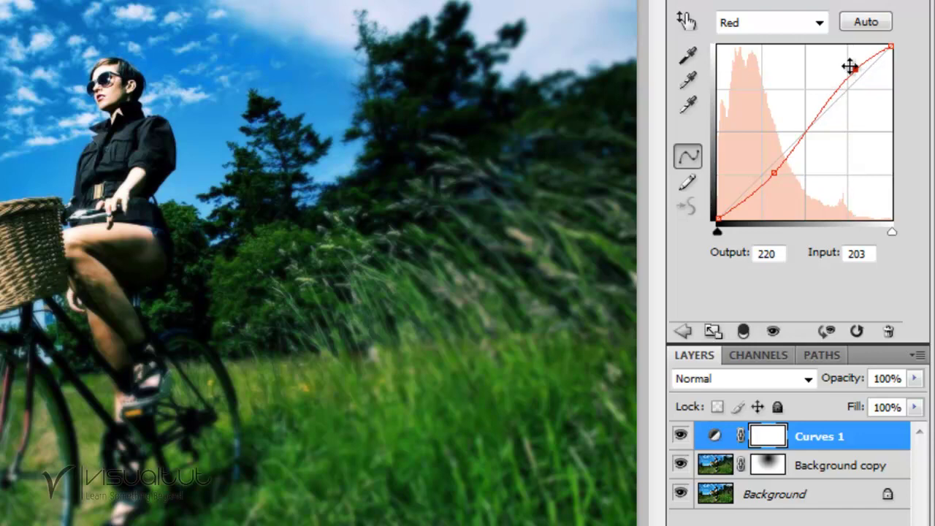
left_click(772, 26)
left_click(757, 80)
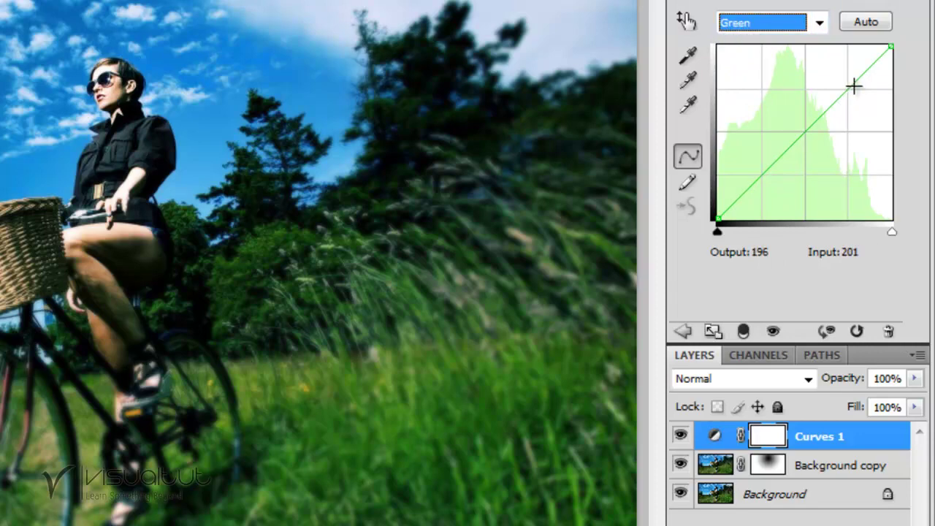
- Lower the Green curve's highlights and shadows, then lift Blue highlights and drop Blue shadows
left_click_drag(854, 87, 856, 89)
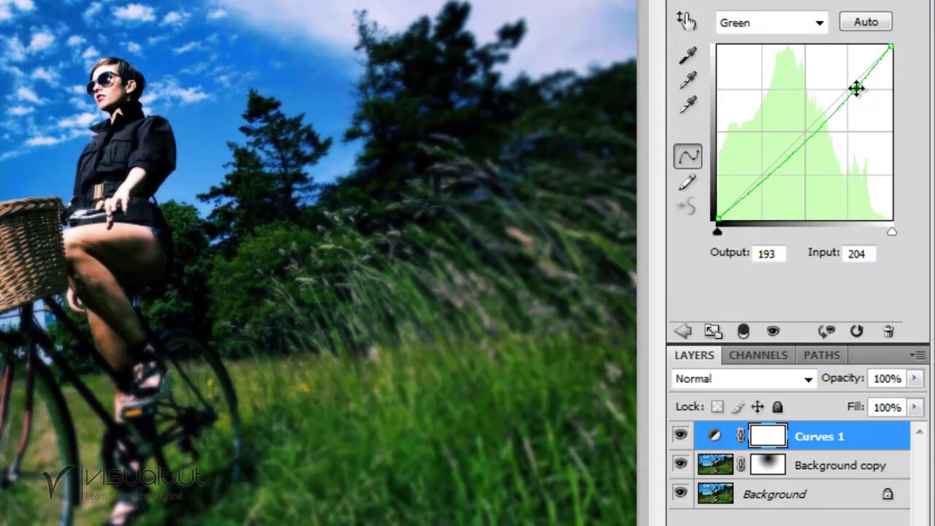
left_click_drag(762, 184, 759, 181)
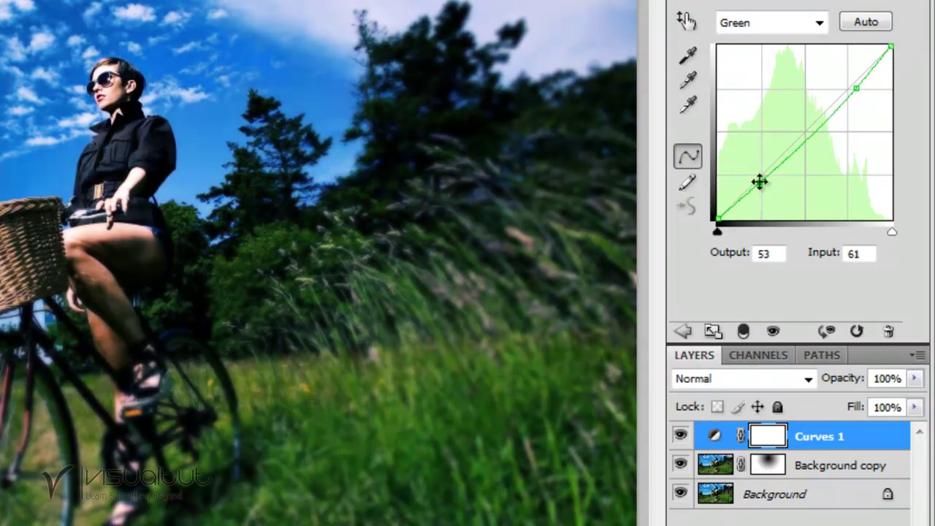
left_click(819, 22)
left_click(767, 98)
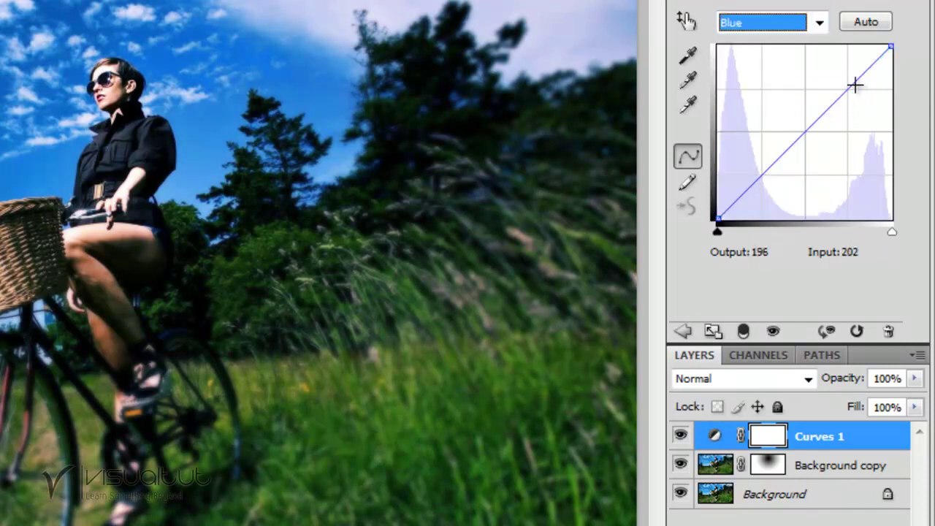
left_click_drag(855, 87, 852, 79)
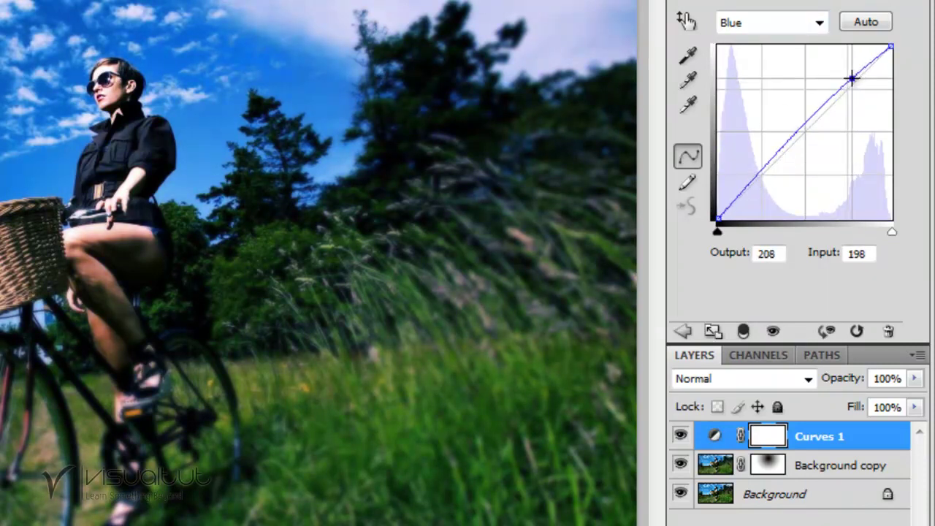
left_click_drag(764, 167, 765, 172)
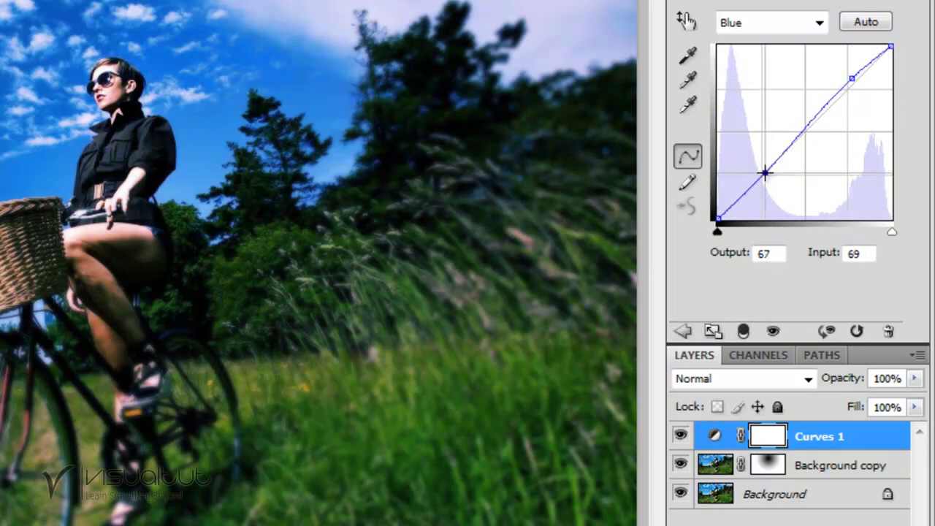
left_click(852, 74)
left_click_drag(852, 75, 852, 75)
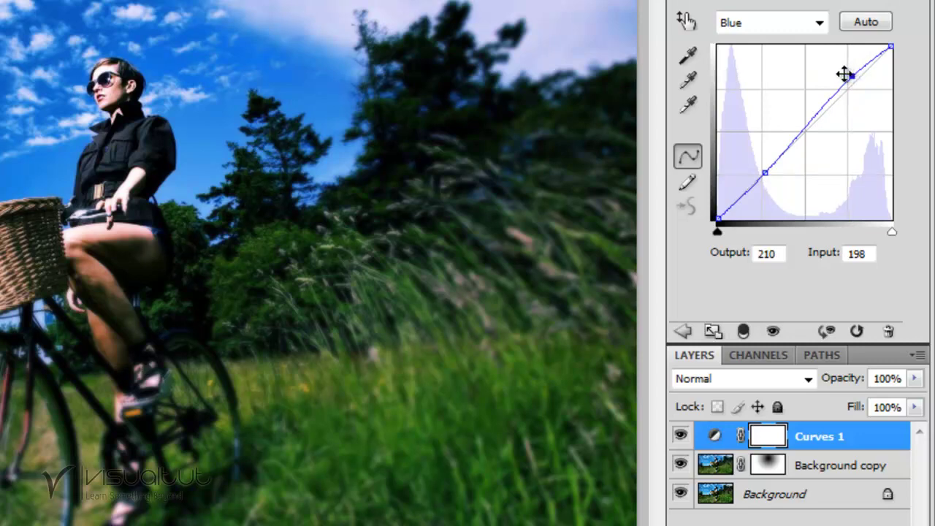
- Set the Red curve's upper point to input 210, output 220, and compare with Curves 1 hidden
left_click(767, 27)
left_click(757, 61)
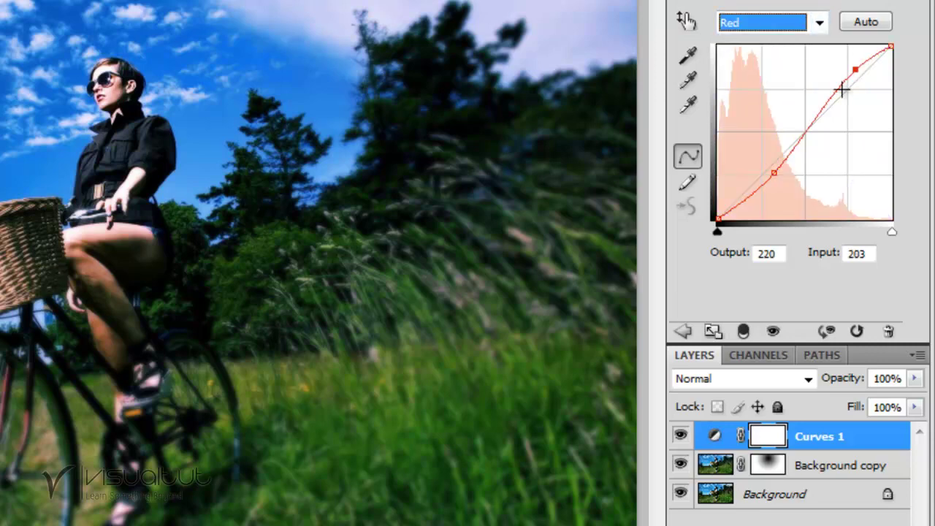
left_click_drag(855, 68, 861, 69)
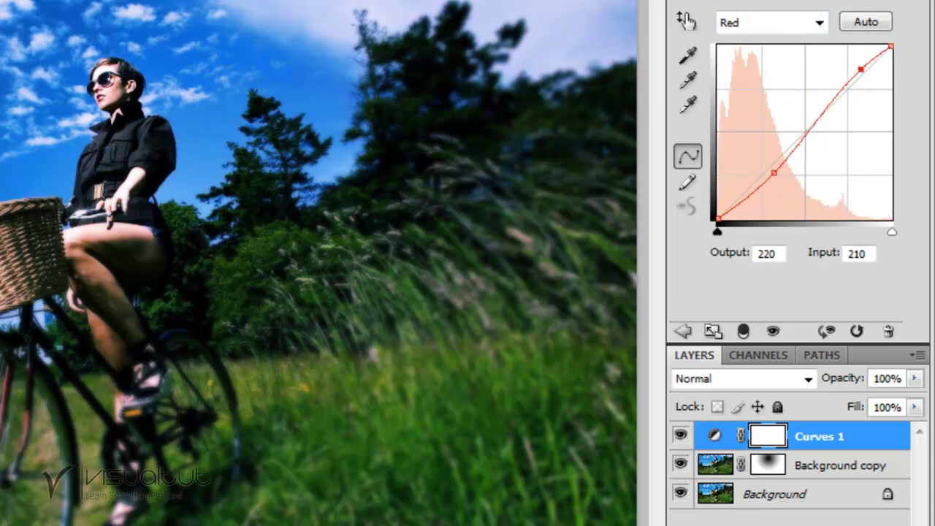
mouse_move(862, 69)
left_mouse_down()
mouse_move(875, 80)
mouse_move(861, 68)
left_mouse_up()
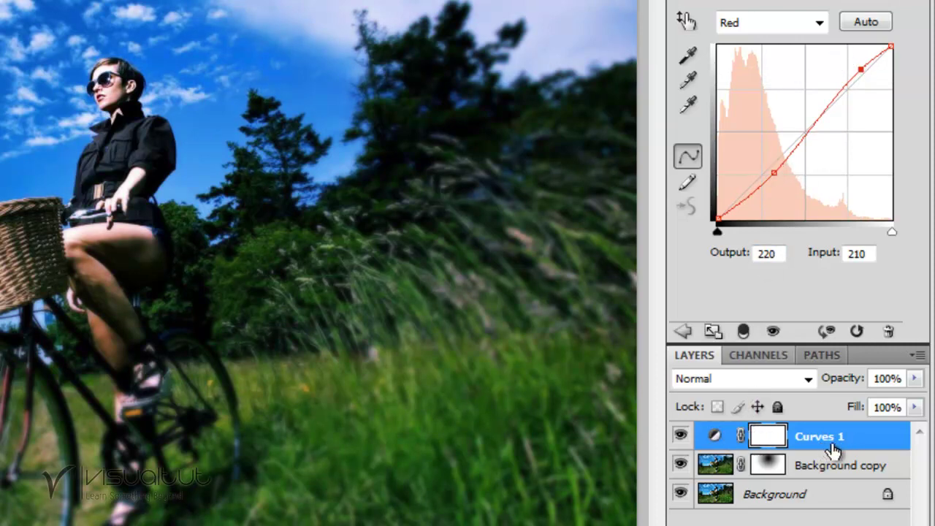
left_click(679, 436)
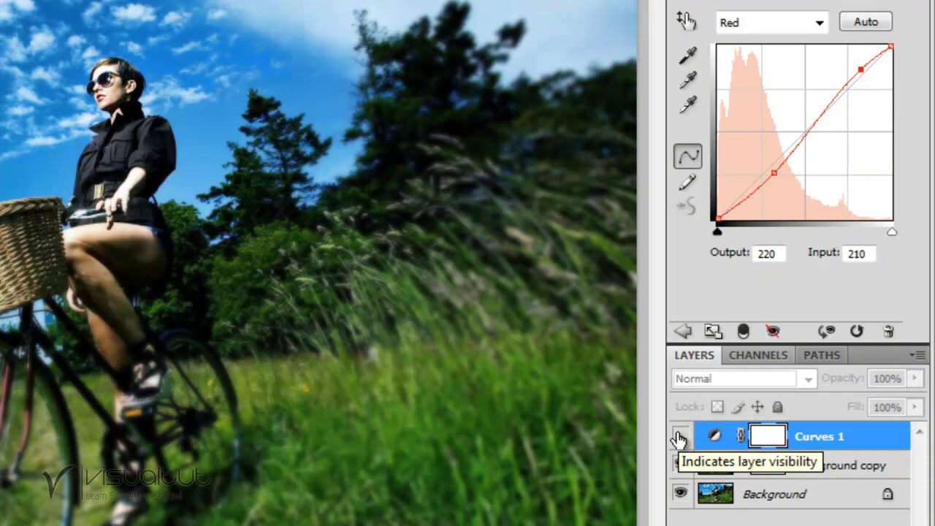
left_click(679, 437)
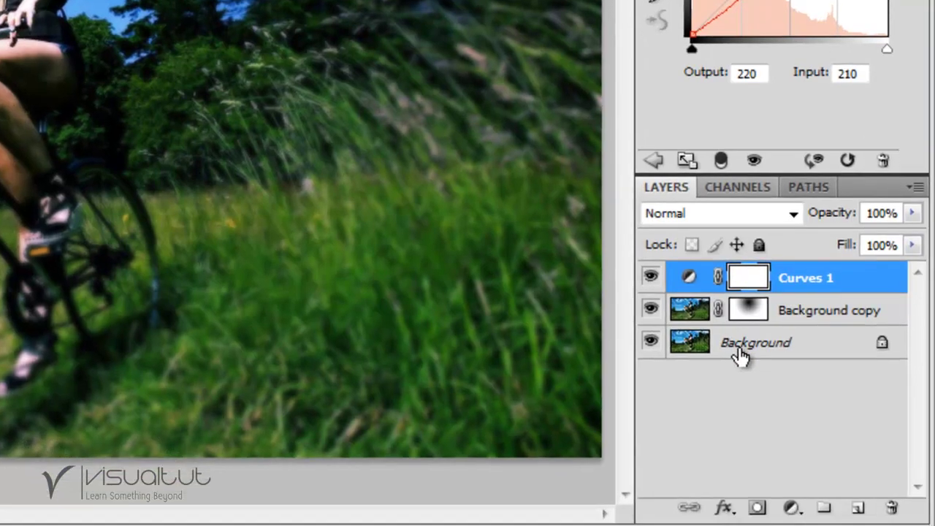
- Add a Gradient Fill 1 layer with the default gradient settings
left_click(792, 509)
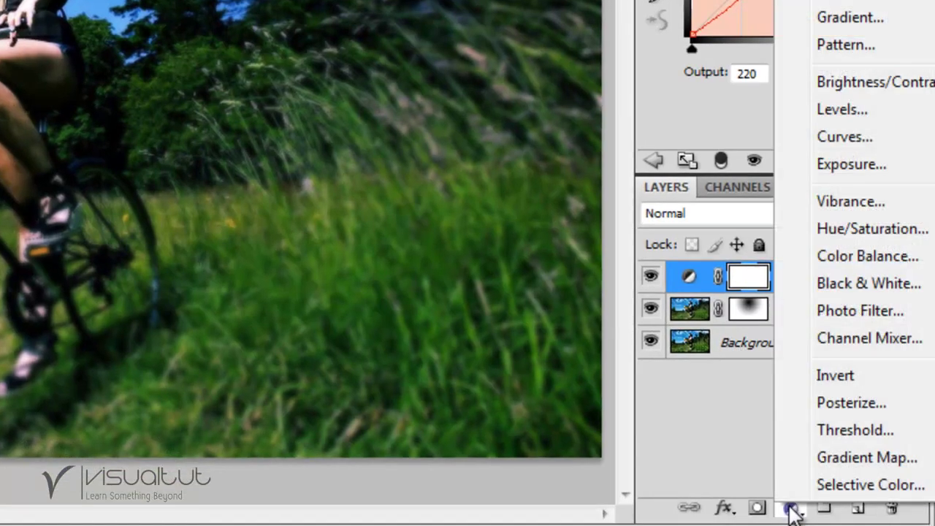
left_click(822, 22)
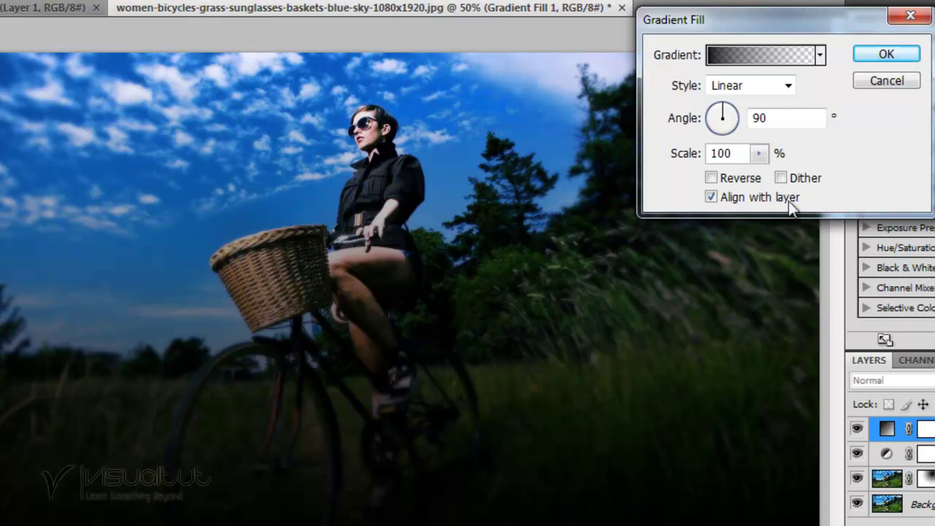
left_click(871, 59)
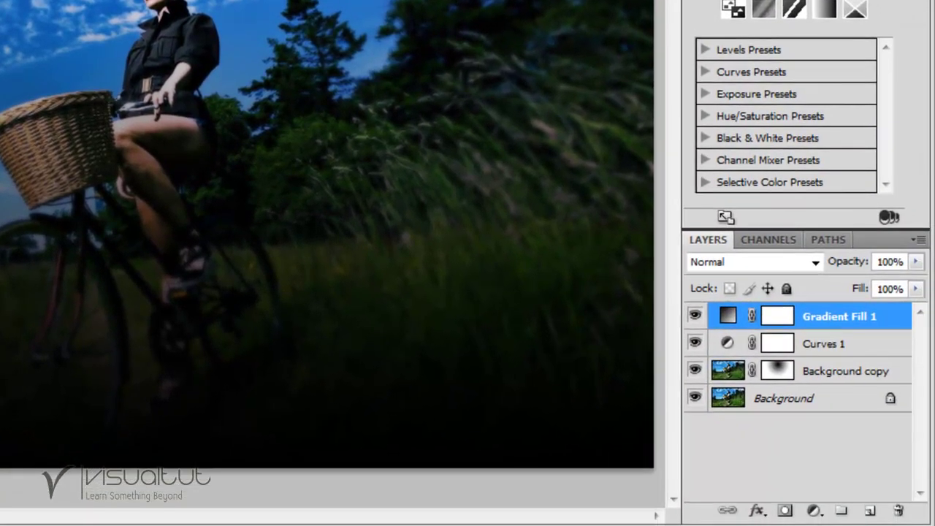
- Blend Gradient Fill 1 in Soft Light and compare it hidden and shown
left_click(776, 260)
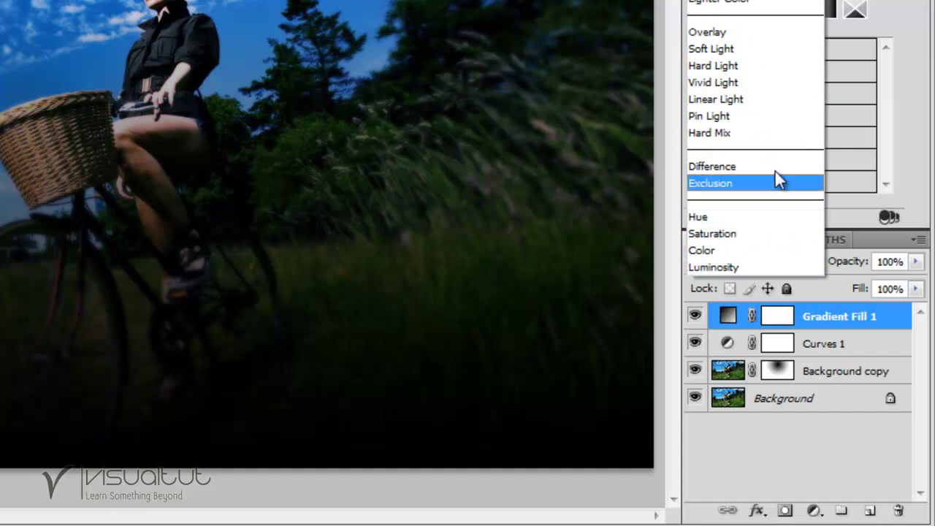
left_click(737, 49)
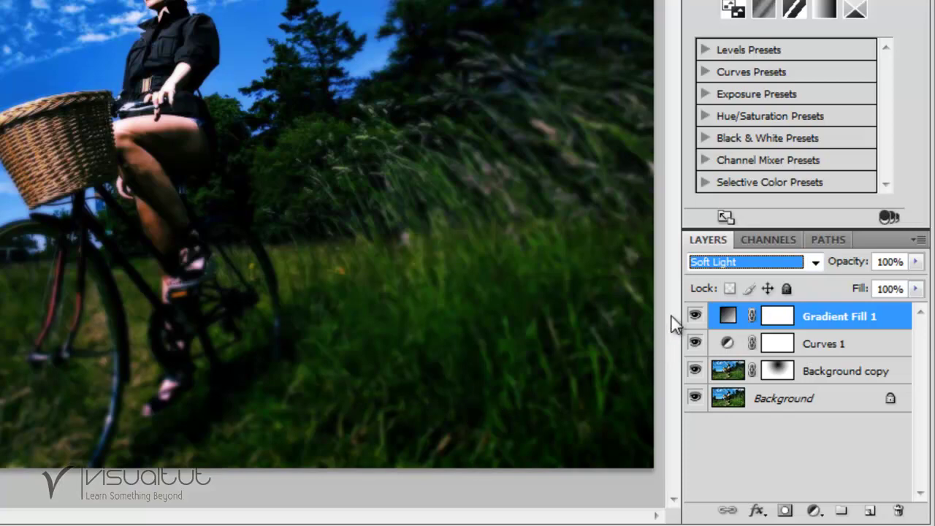
left_click(694, 316)
left_click(694, 316)
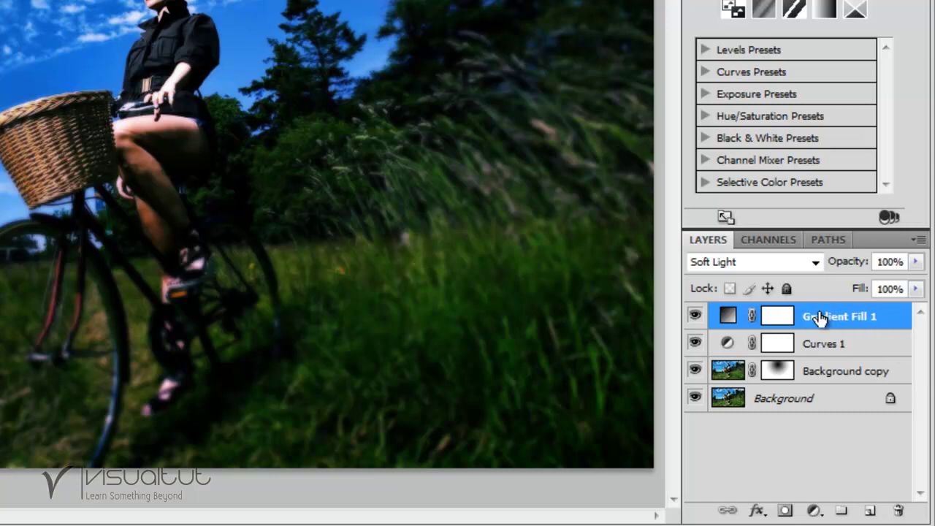
- Give Gradient Fill 1 a reversed, Radial Gradient Overlay style in Soft Light blend mode
left_click(756, 510)
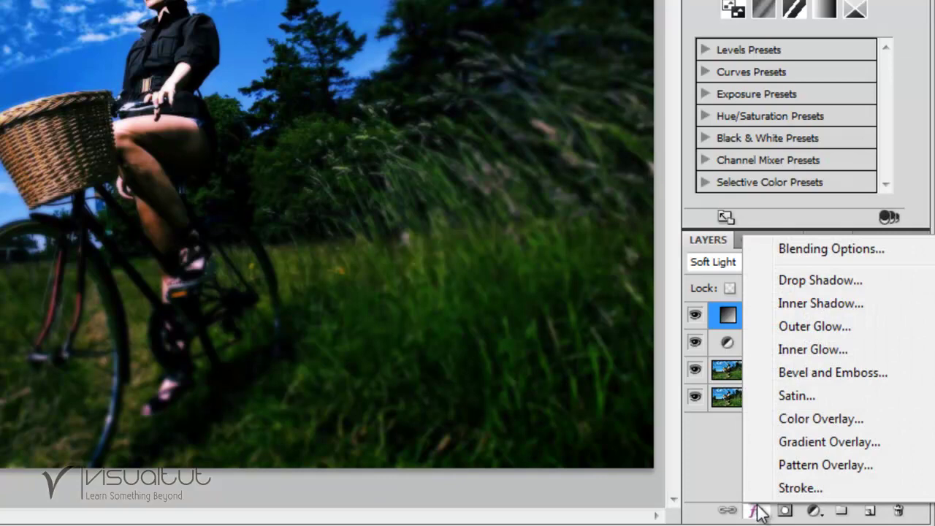
left_click(767, 440)
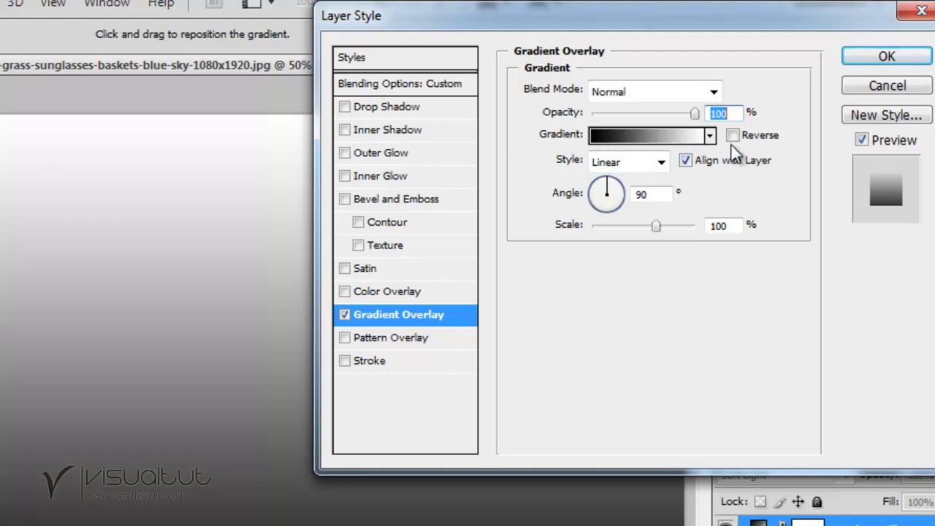
left_click(732, 135)
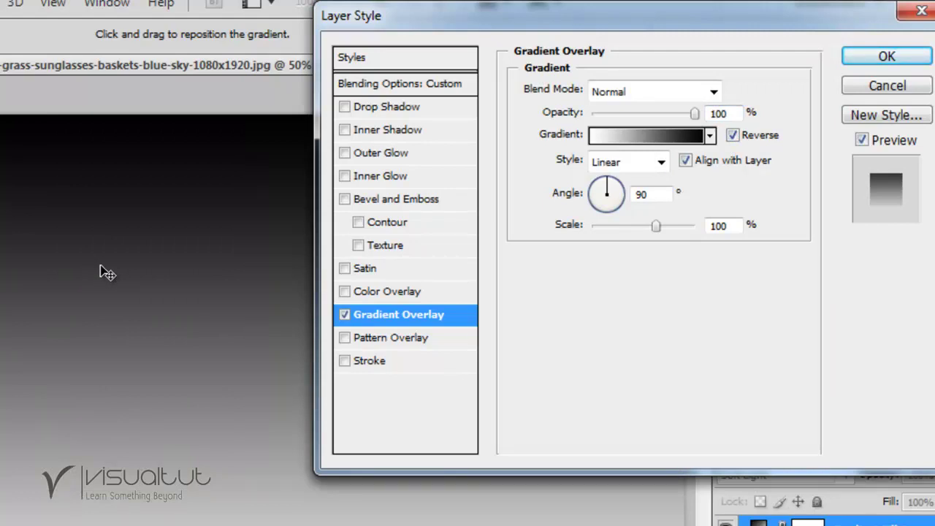
left_click(614, 162)
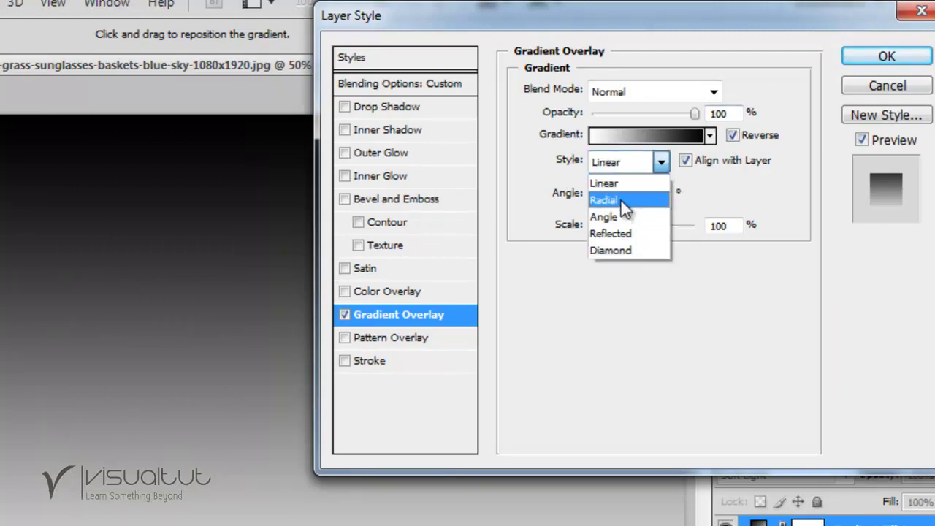
left_click(622, 200)
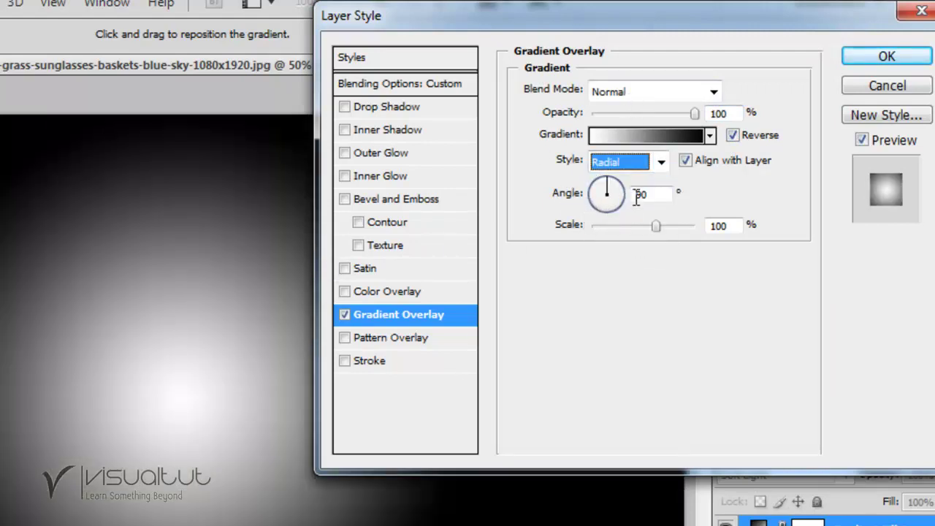
left_click(624, 90)
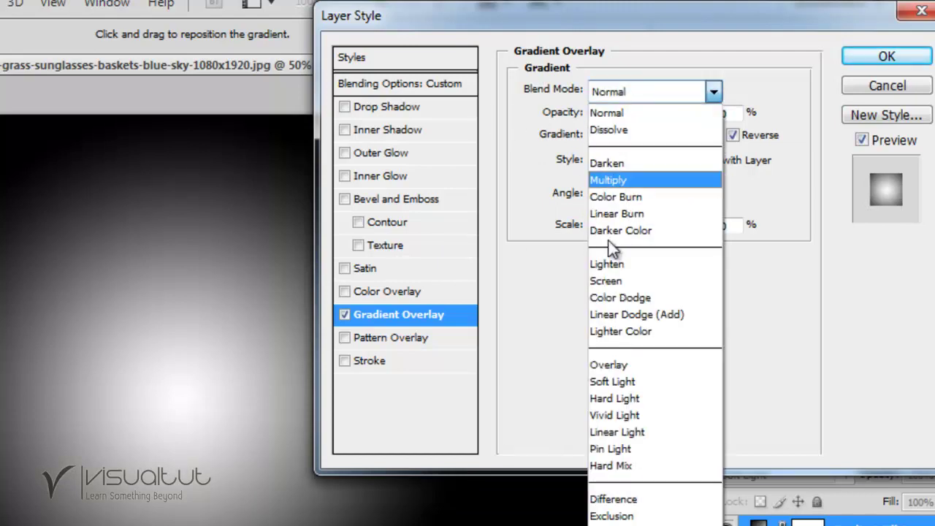
left_click(611, 381)
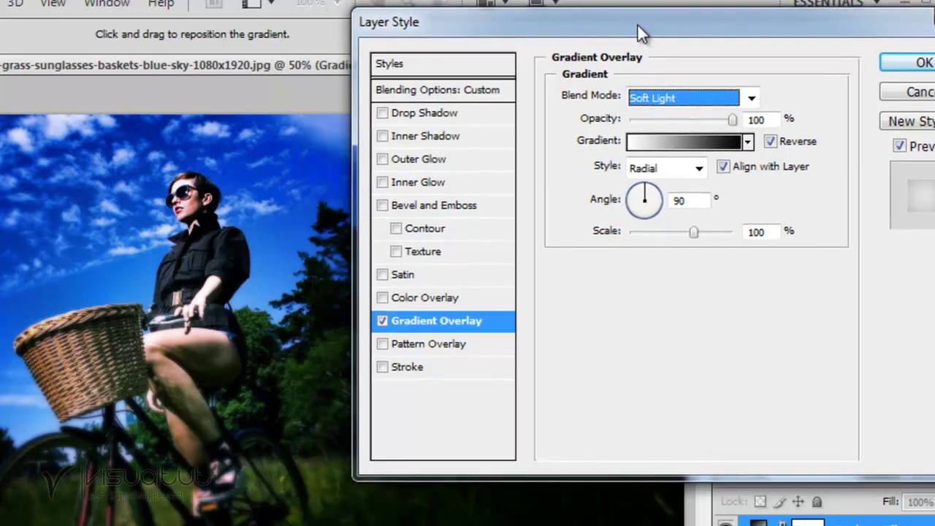
- Scale the radial overlay to 123%, reposition its centre on the canvas, and apply the style
left_click_drag(601, 21, 627, 13)
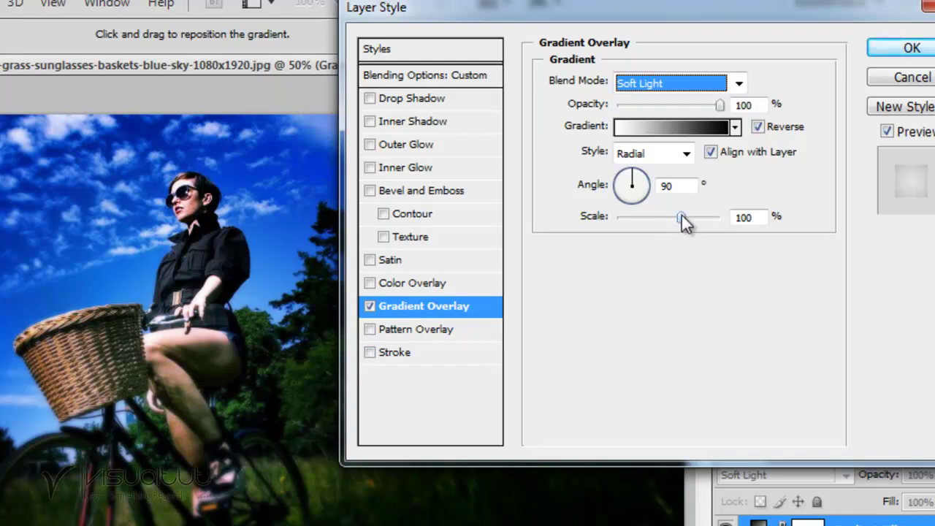
left_click_drag(686, 216, 697, 216)
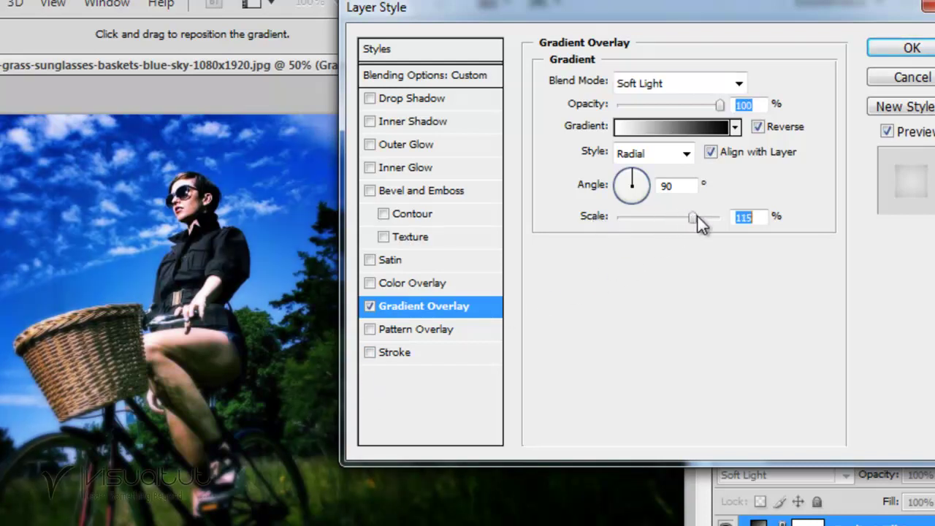
left_click(697, 216)
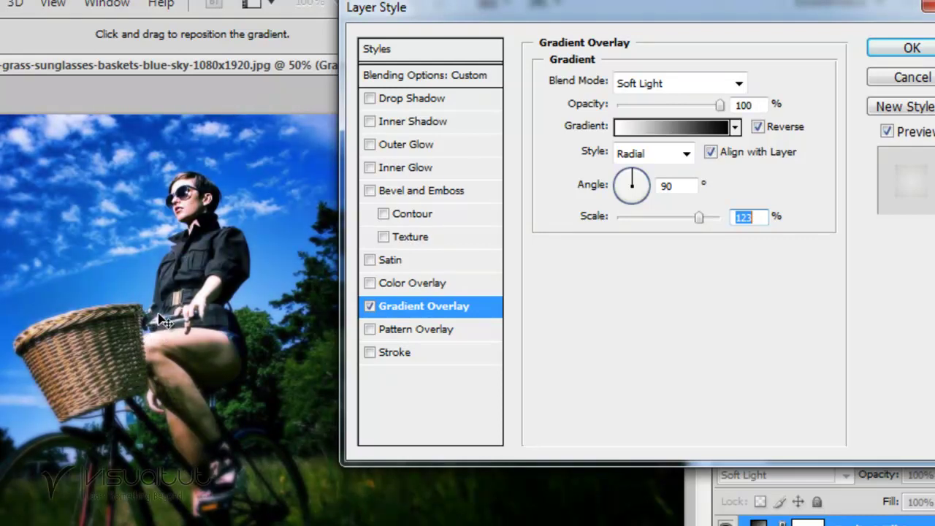
left_click_drag(165, 322, 169, 315)
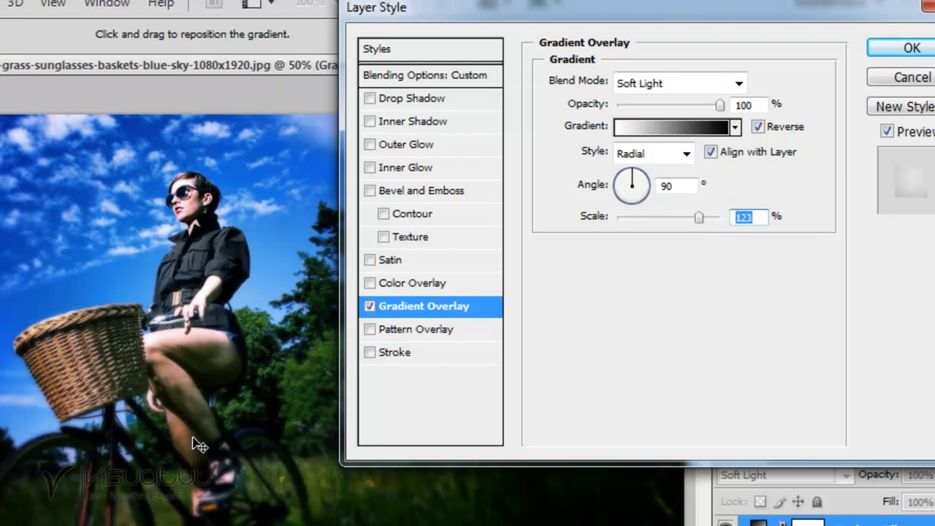
left_click(908, 50)
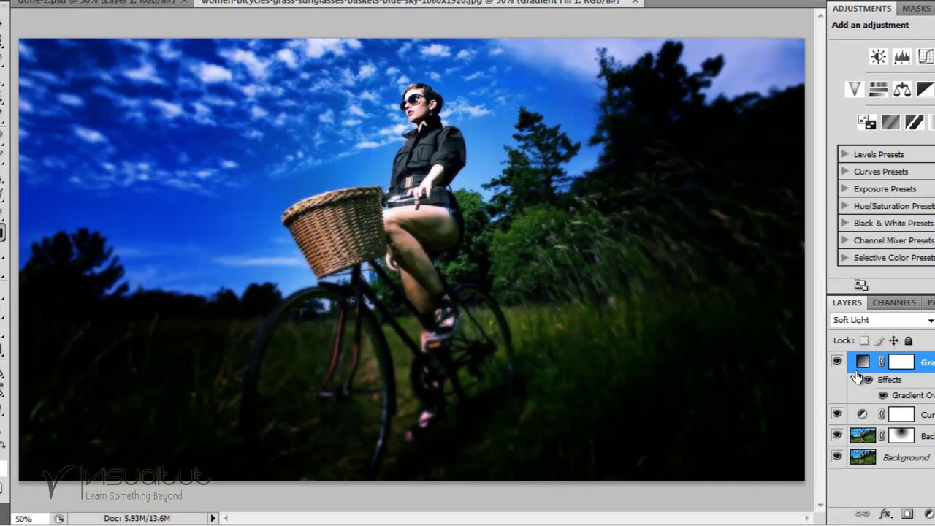
left_click(837, 456)
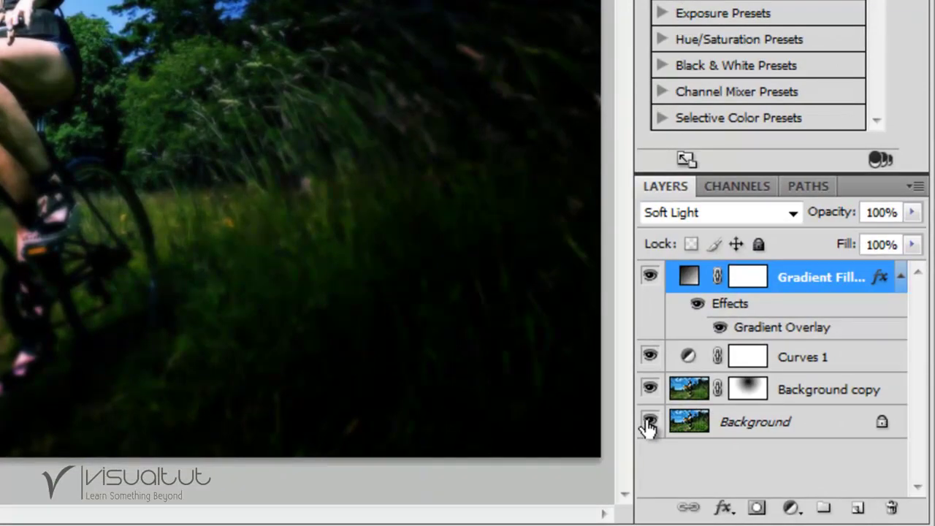
left_click(649, 423, "alt")
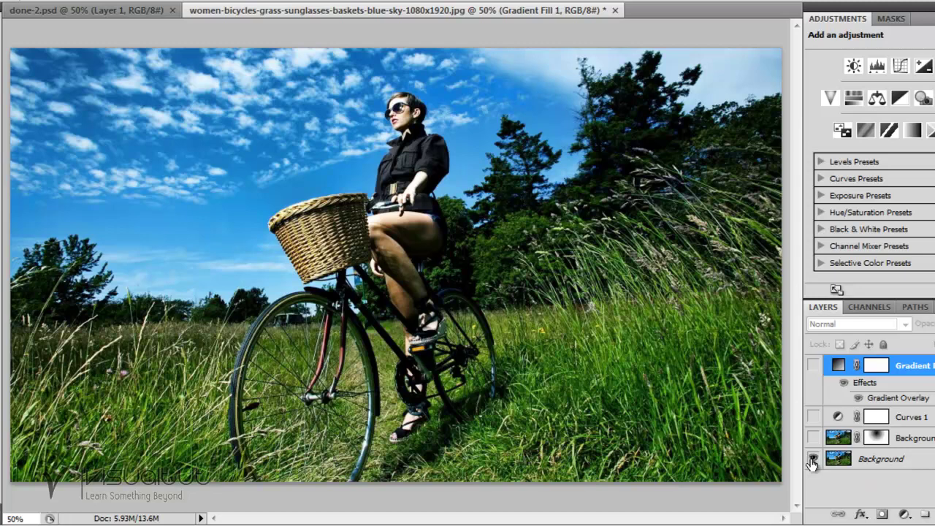
left_click(813, 459, "alt")
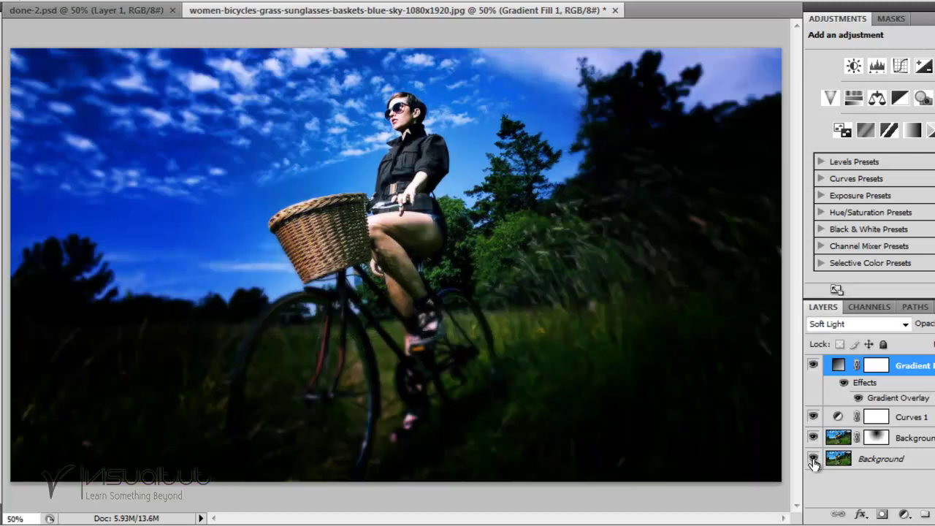
left_click(813, 459, "alt")
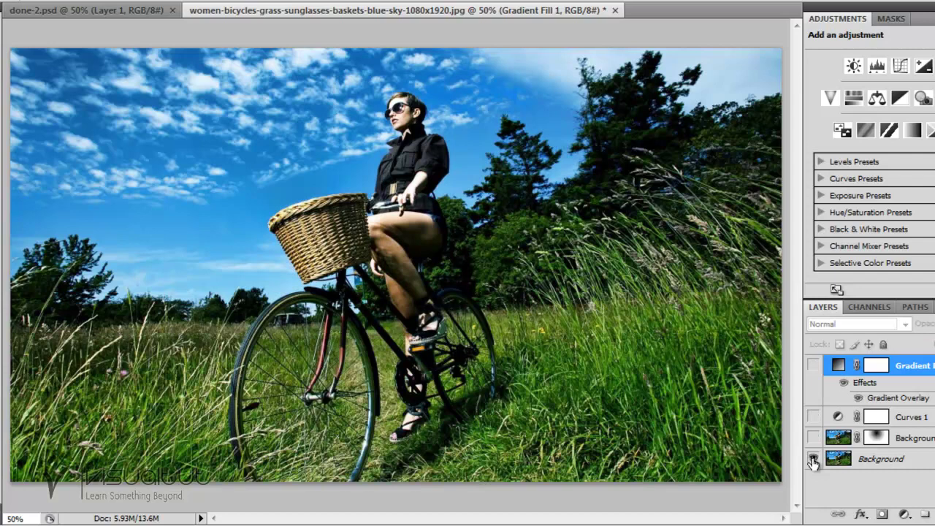
left_click(813, 459, "alt")
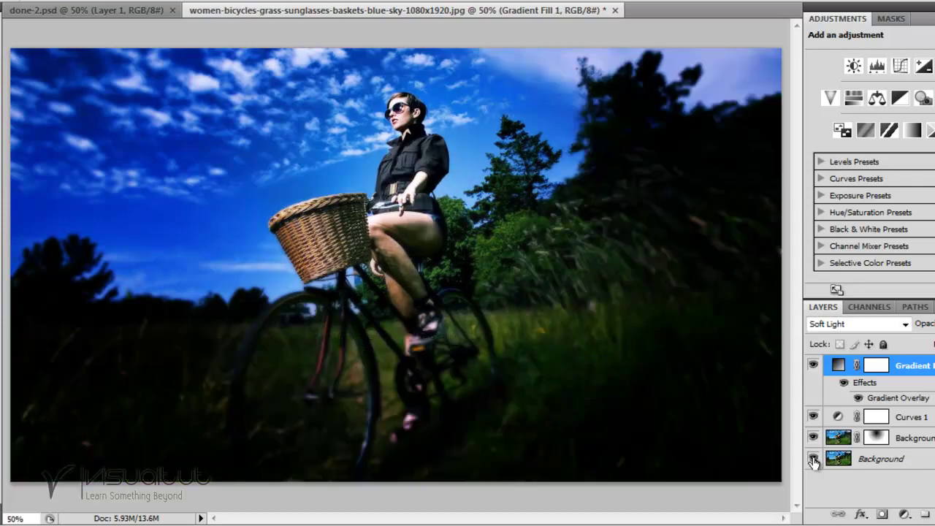